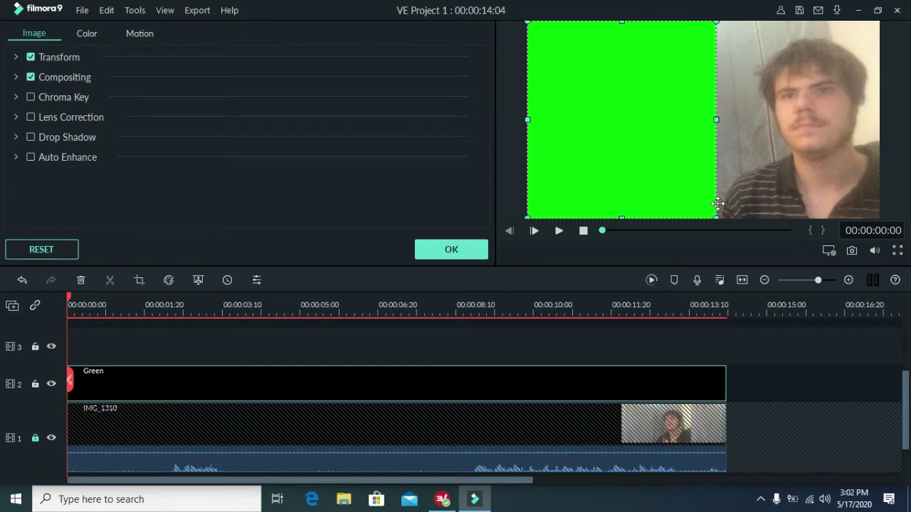
Confirm the Green clip's settings, unlock video track 1, and delete the Green and IMG_1310 clips from the timeline.
click(453, 251)
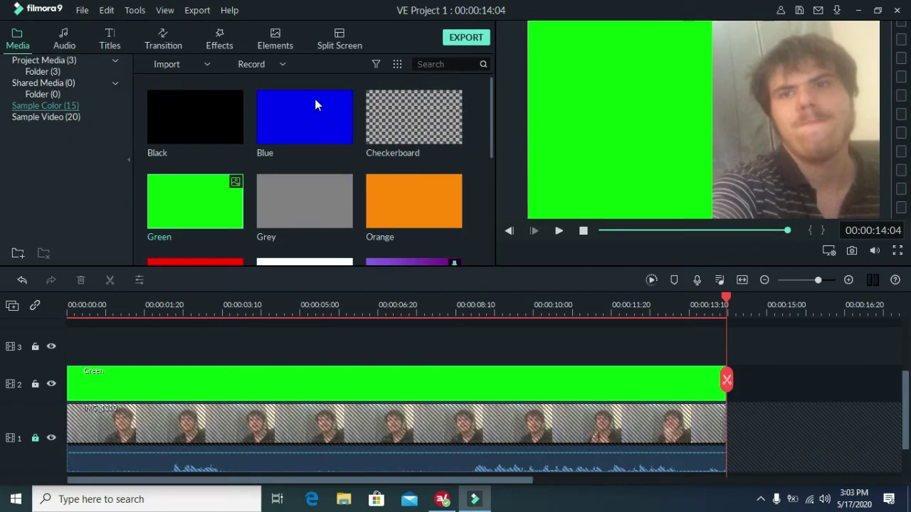
click(48, 62)
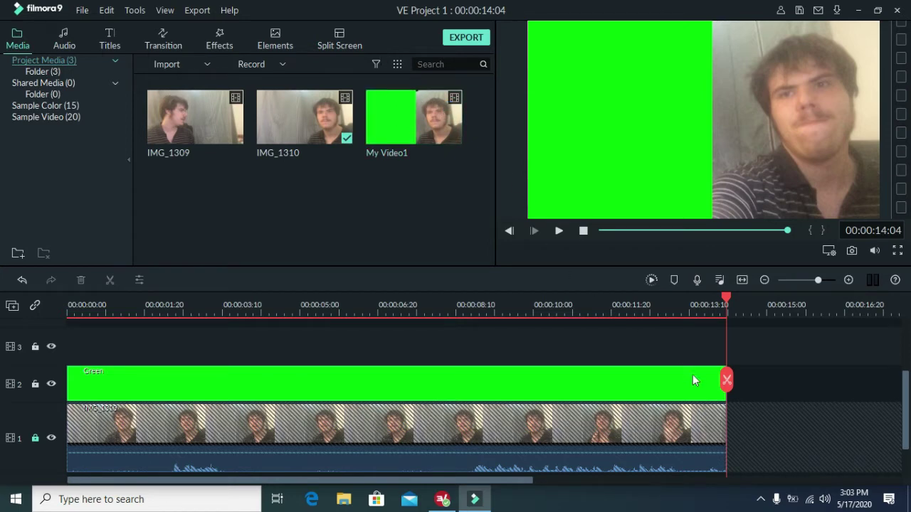
click(35, 437)
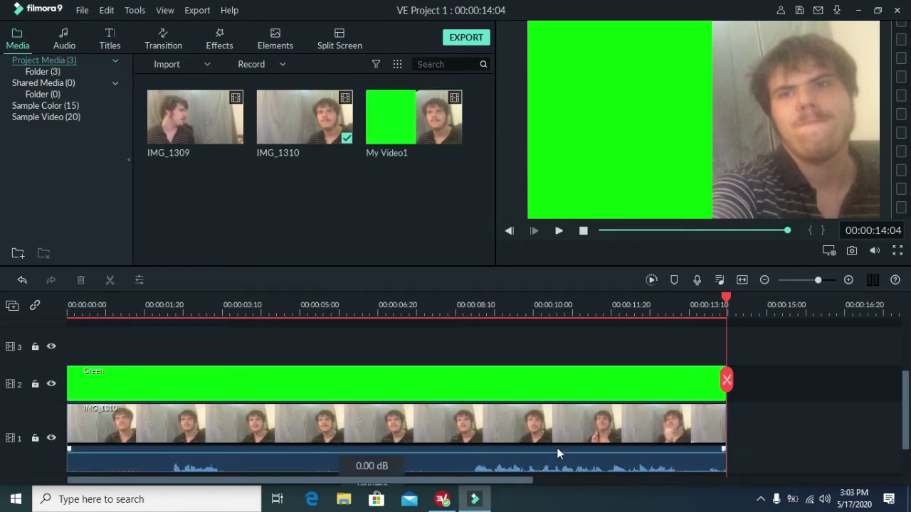
scroll(708, 452, down, 1)
drag(708, 447, 12, 306)
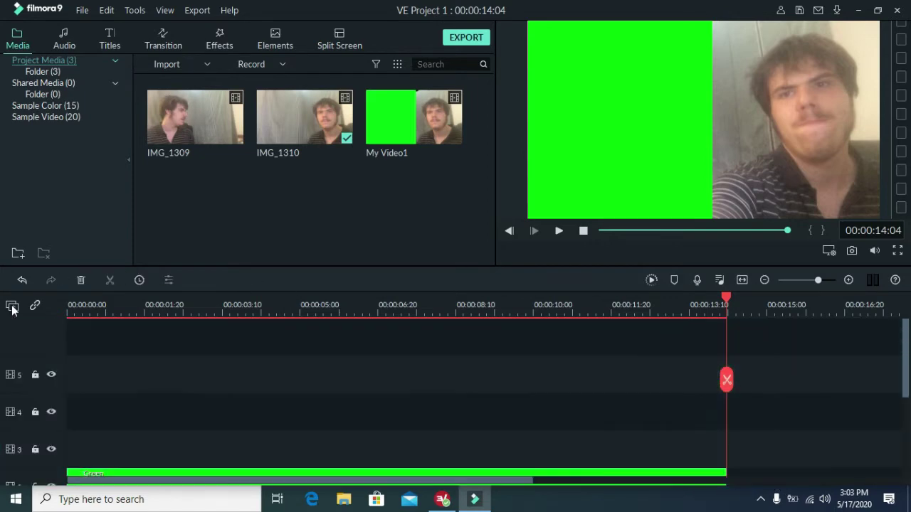
scroll(676, 347, down, 2)
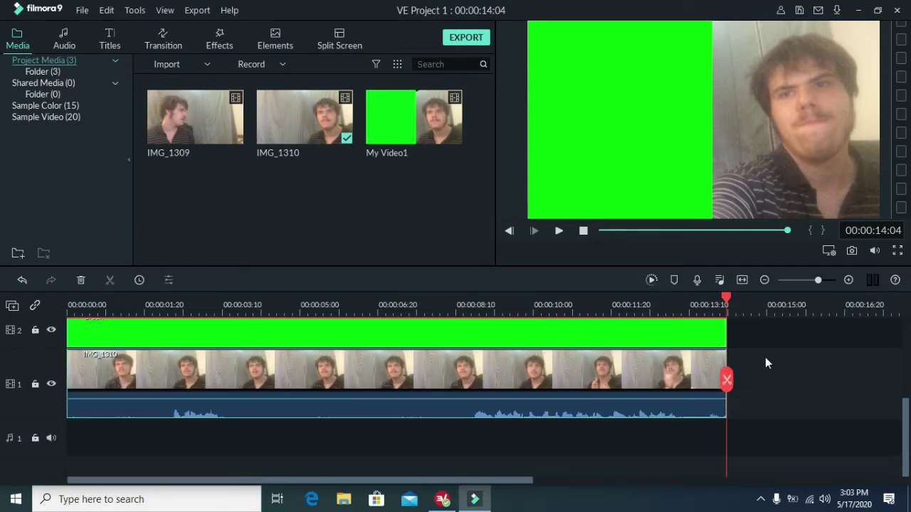
key(Delete)
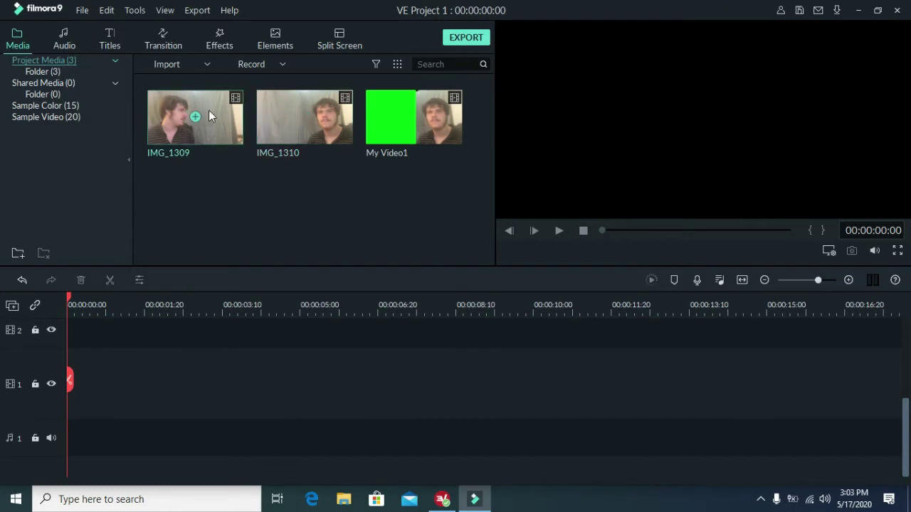
Place IMG_1309 at the start of video track 1 and My Video1 on track 2, starting about two seconds in.
drag(208, 113, 71, 424)
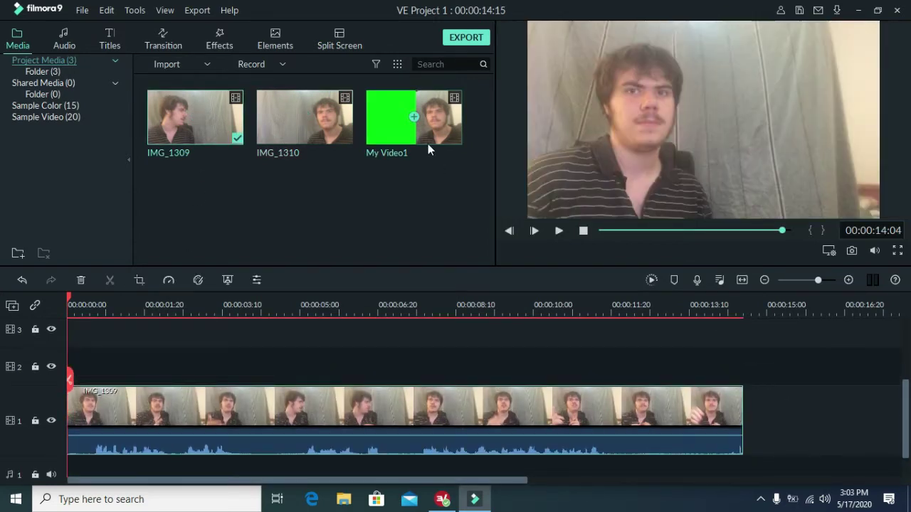
drag(427, 143, 290, 369)
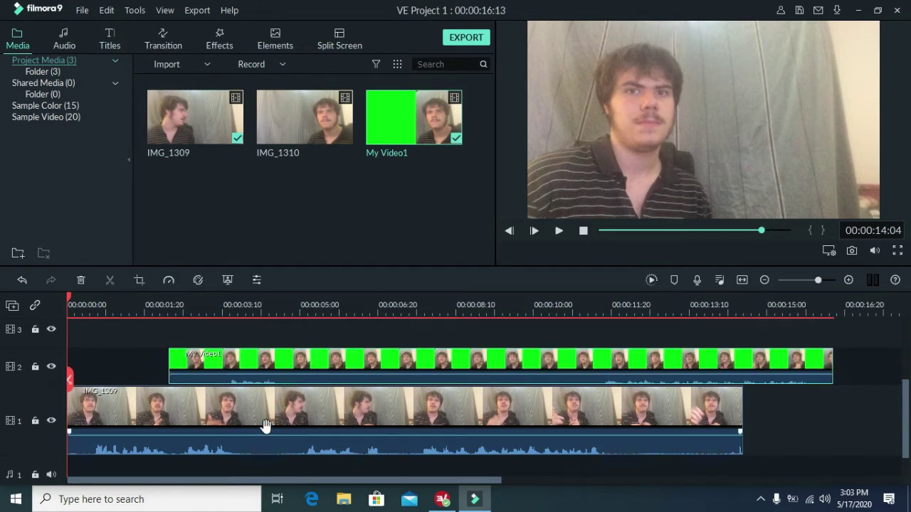
drag(604, 357, 616, 359)
Enable Chroma Key on the My Video1 clip, keying out its green area.
click(242, 306)
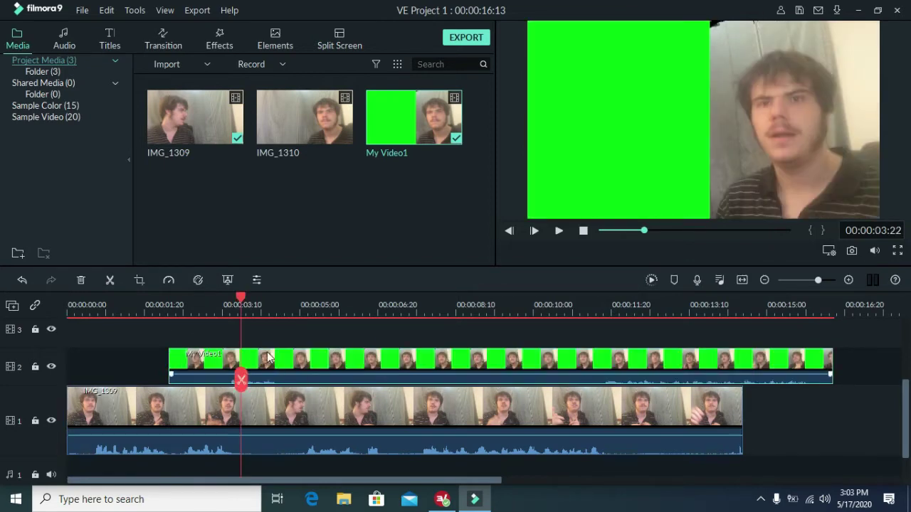
double_click(269, 357)
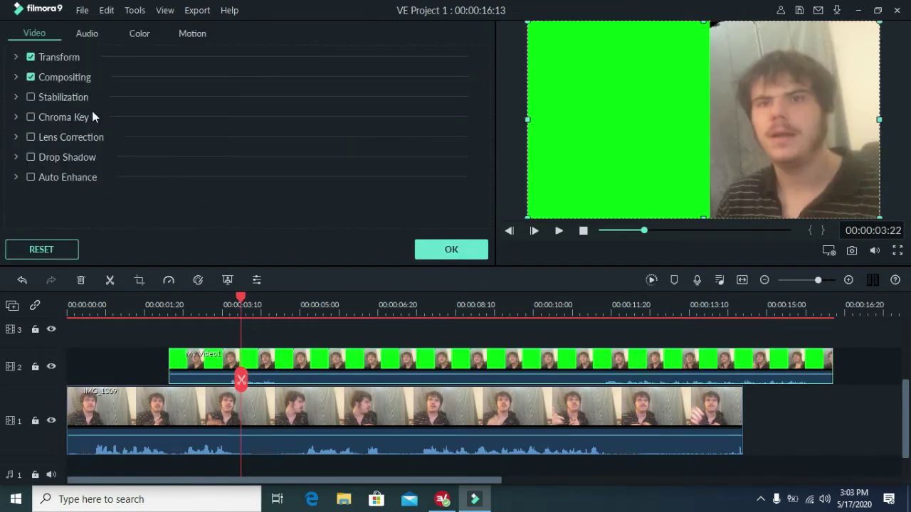
click(32, 118)
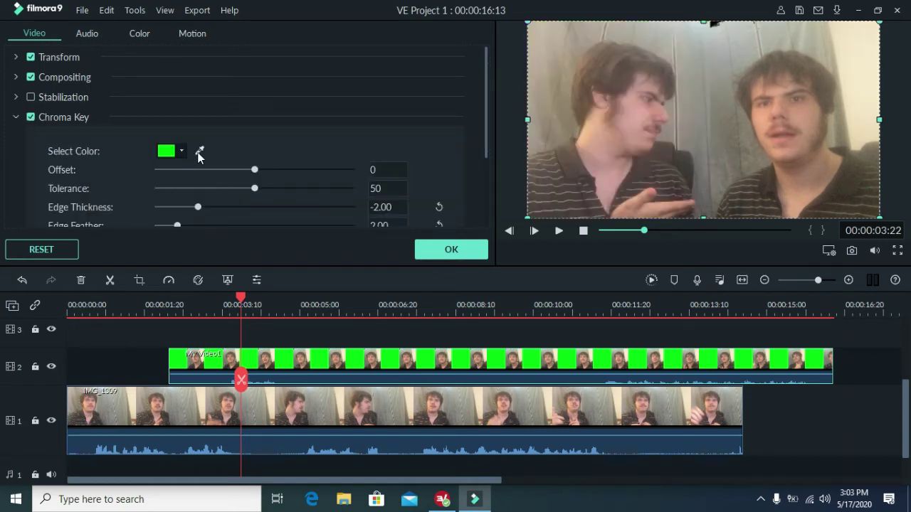
Set the chroma key's Edge Feather to 2.48 and Edge Thickness to -10.00.
scroll(223, 177, down, 2)
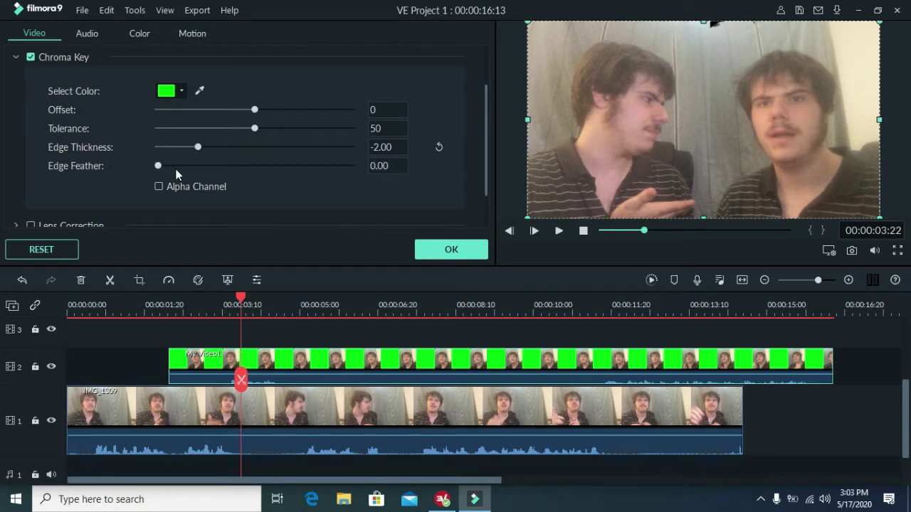
drag(158, 165, 141, 180)
scroll(197, 146, down, 2)
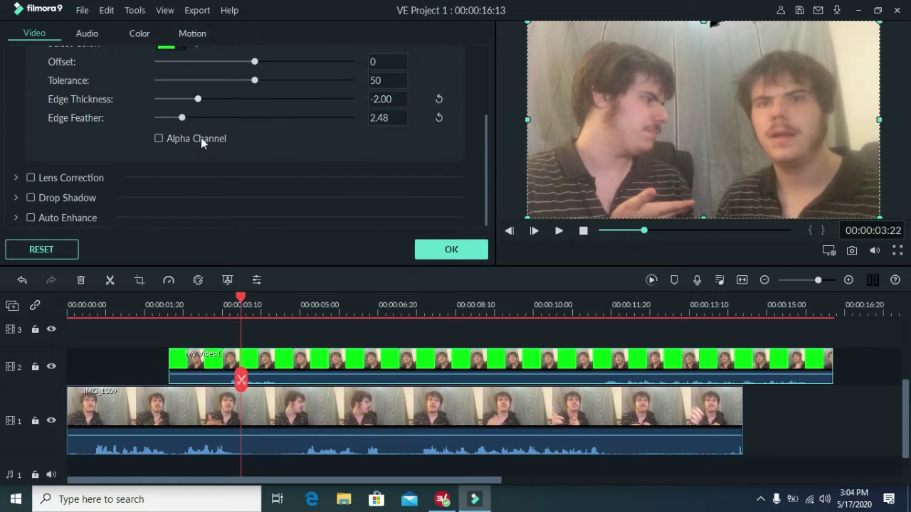
drag(219, 101, 90, 107)
Set the chroma key's Tolerance to 100 after testing it at 0.
scroll(232, 127, up, 3)
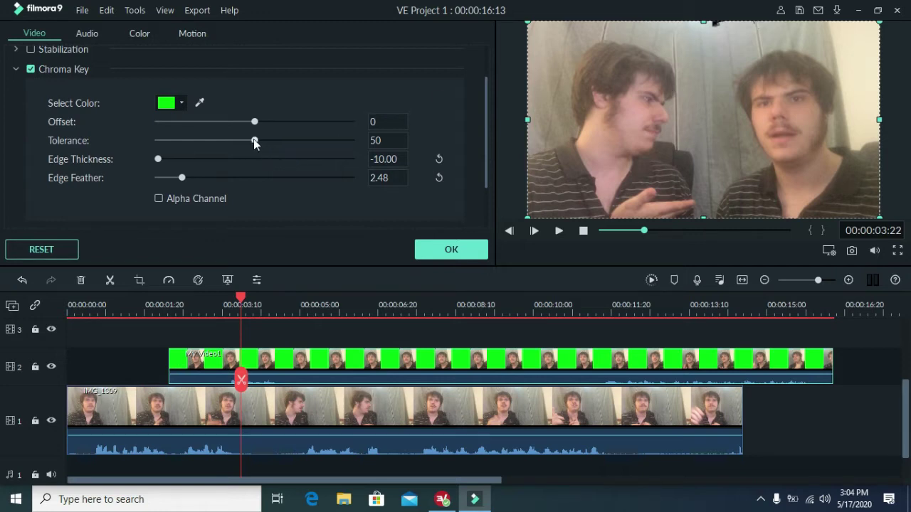
drag(253, 141, 58, 145)
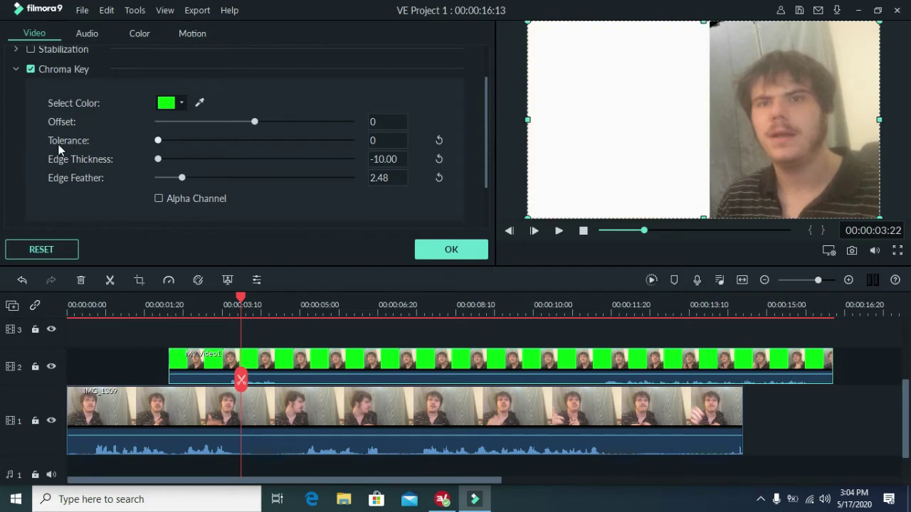
drag(214, 144, 379, 160)
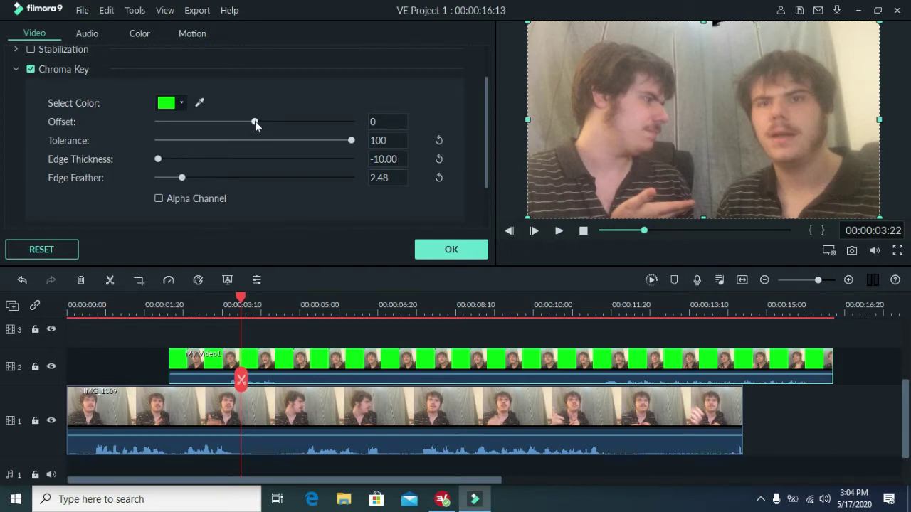
Try different Offset values for the chroma key, such as -100, and return the Offset to 0.
drag(255, 122, 171, 122)
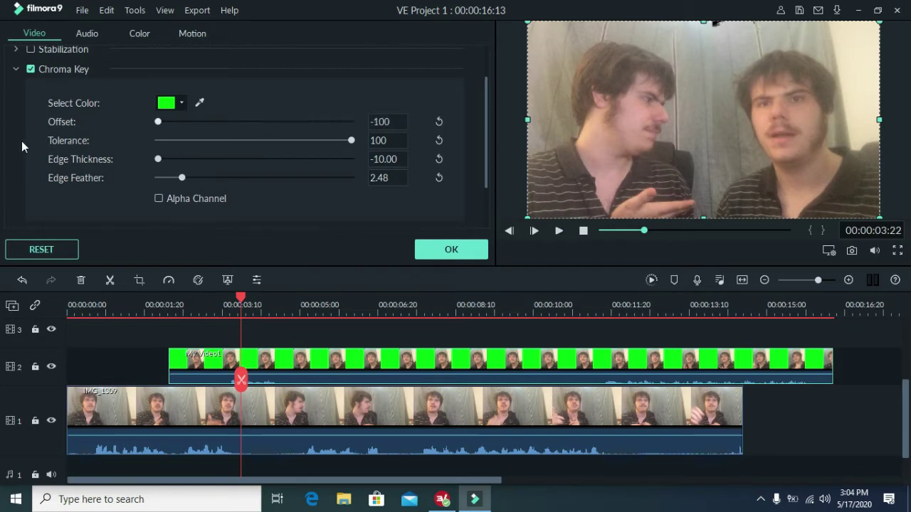
drag(22, 141, 455, 139)
drag(554, 136, 255, 134)
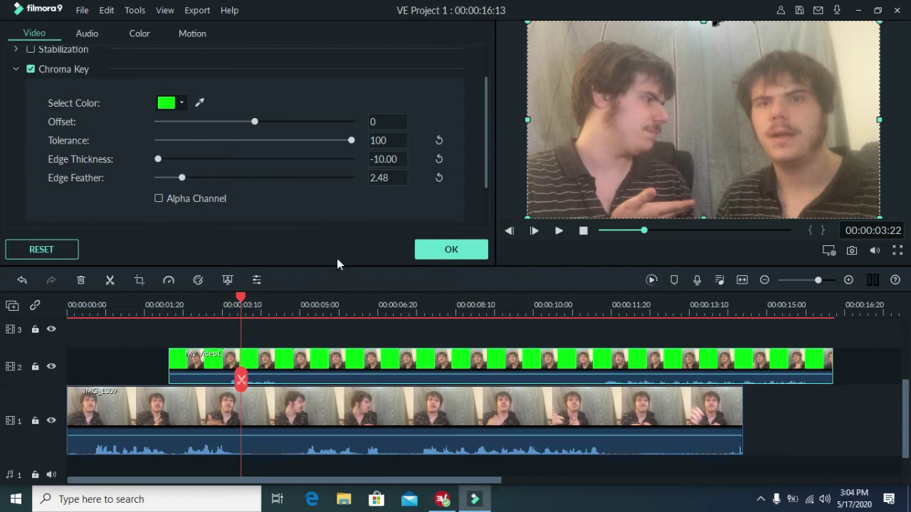
Render the timeline preview and play the composite from the start to check the keyed overlay.
drag(239, 301, 6, 298)
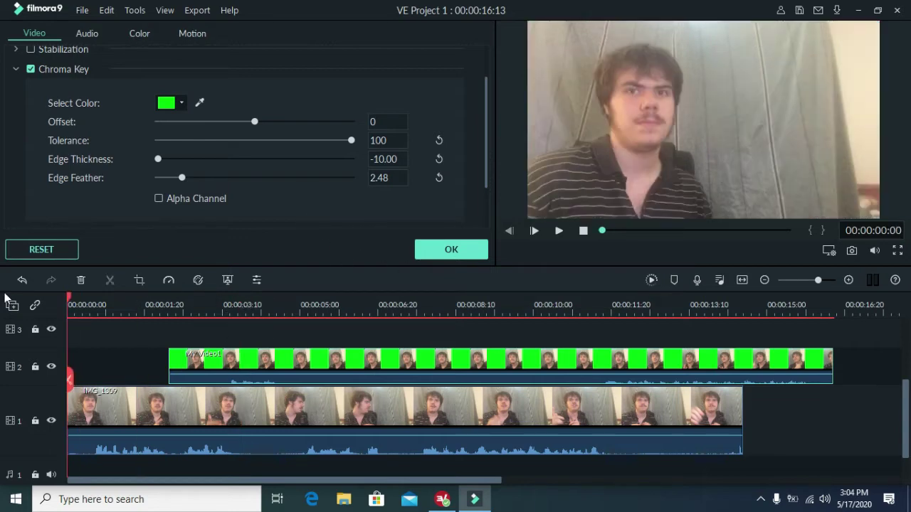
click(651, 280)
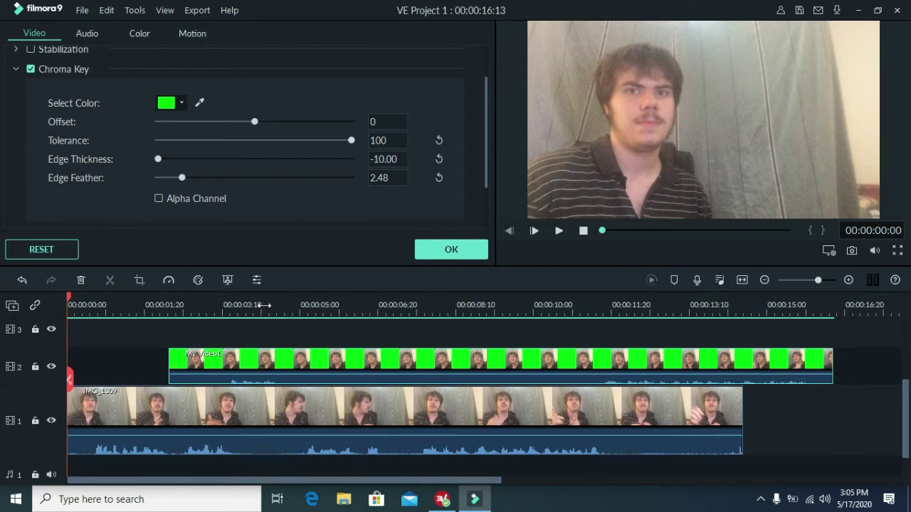
key(space)
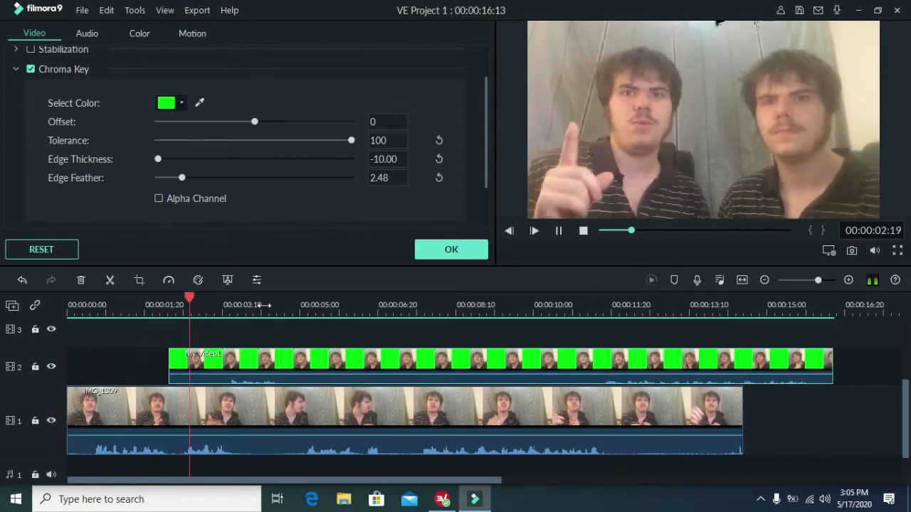
key(space)
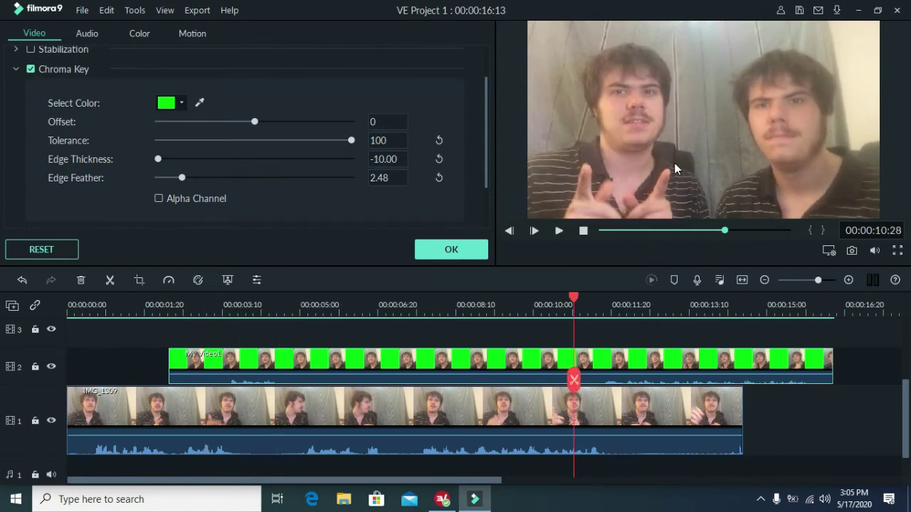
key(space)
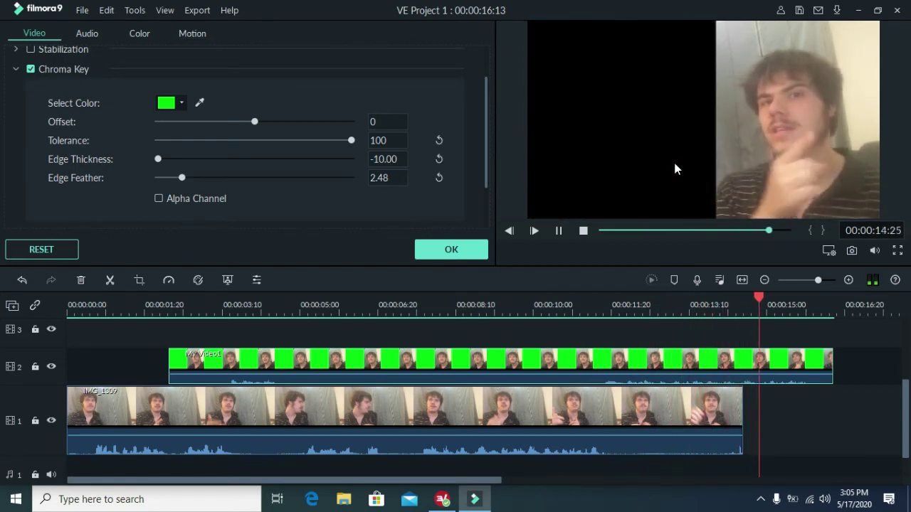
key(space)
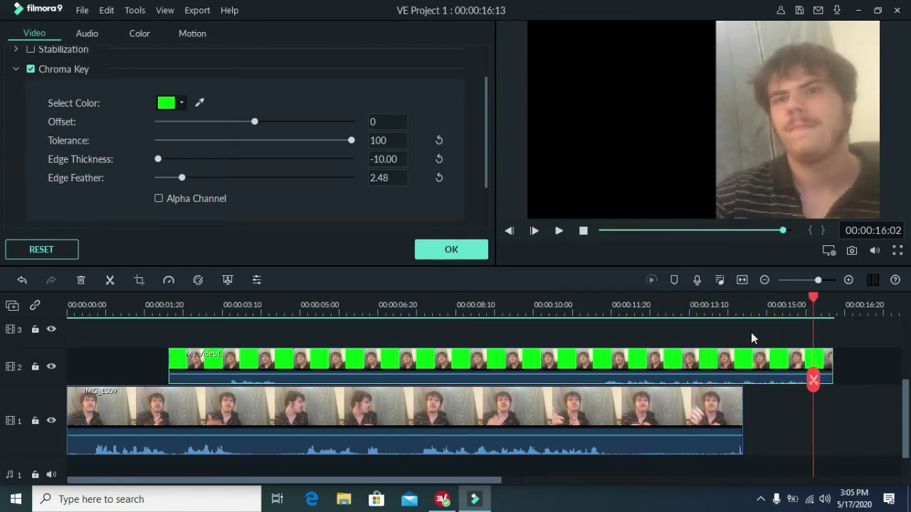
Confirm the key settings, place IMG_1310 on track 3 above My Video1, and trim My Video1's end to match IMG_1309's end.
scroll(691, 427, up, 2)
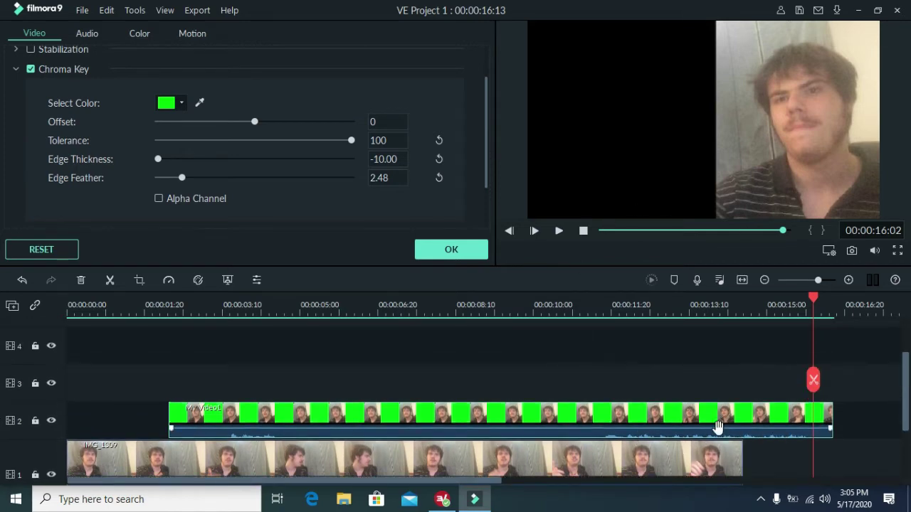
click(451, 247)
drag(332, 145, 178, 400)
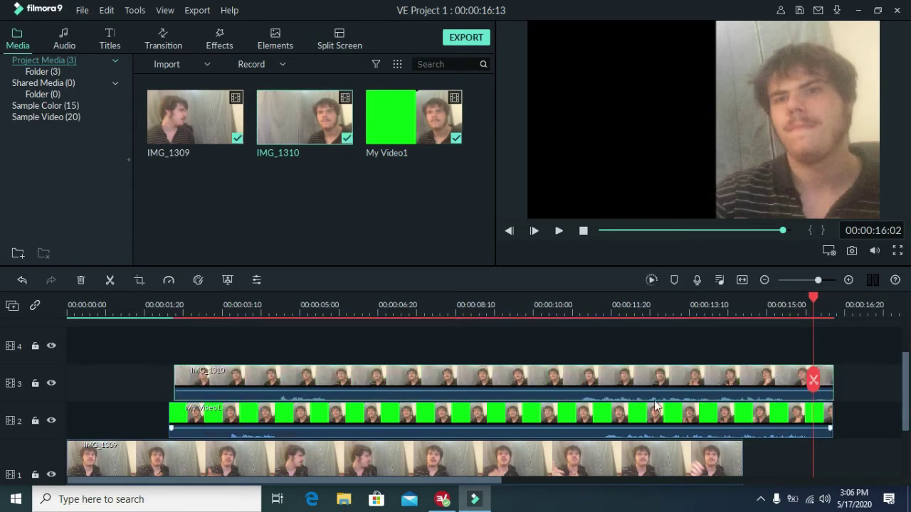
scroll(907, 412, down, 1)
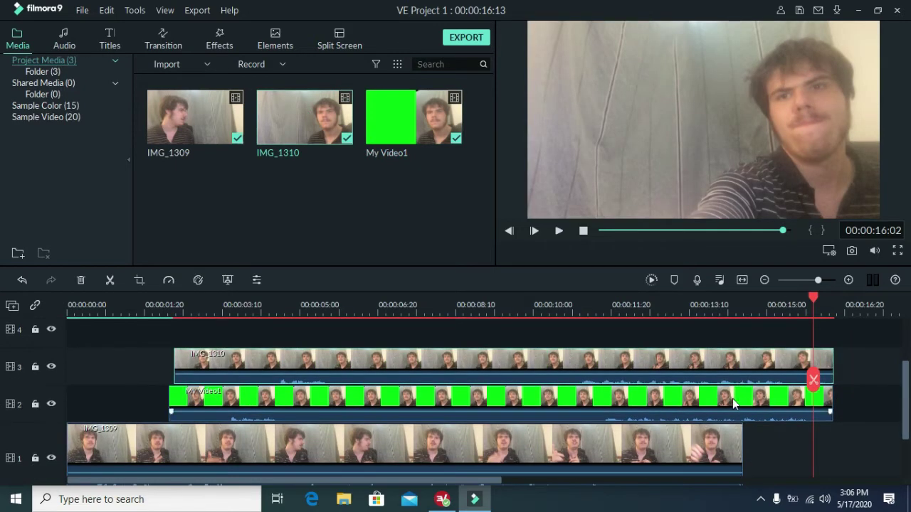
drag(831, 408, 745, 424)
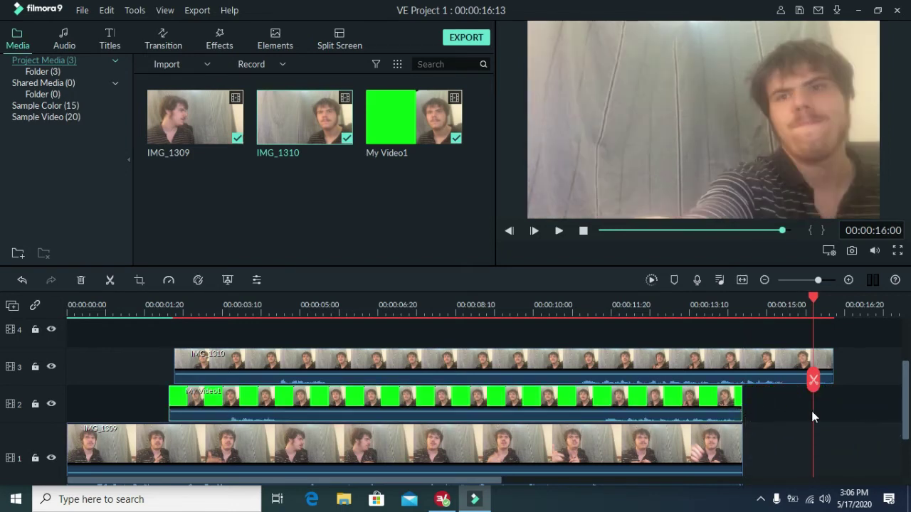
Trim IMG_1310 on track 3 to its last two seconds or so and move it directly after the end of the other clips.
drag(814, 304, 530, 309)
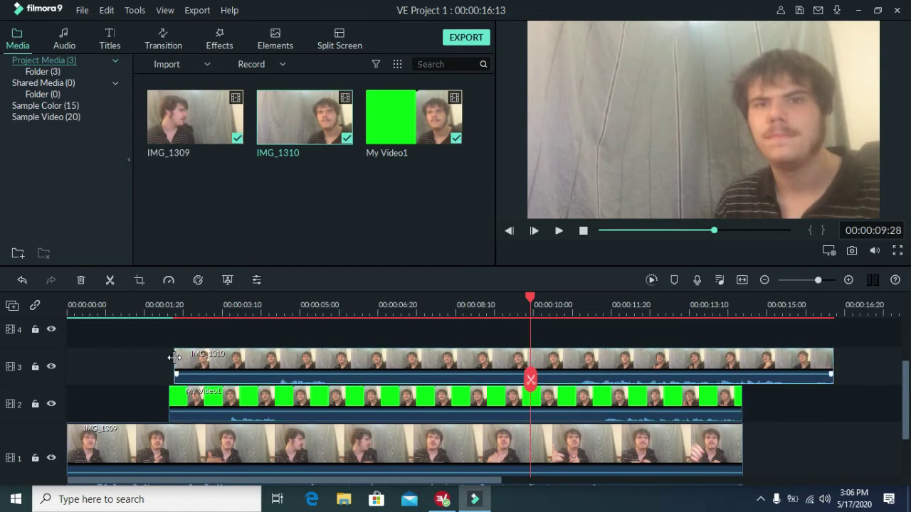
click(302, 362)
drag(302, 362, 740, 430)
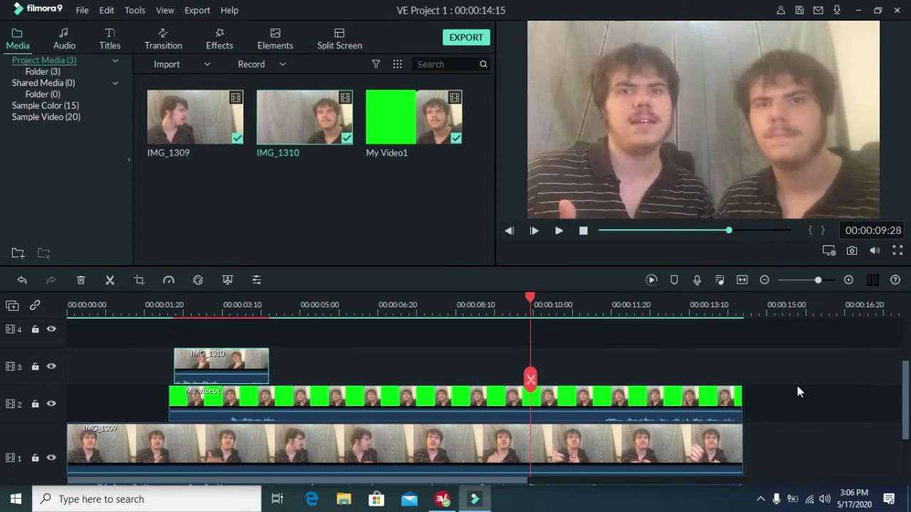
drag(221, 359, 782, 376)
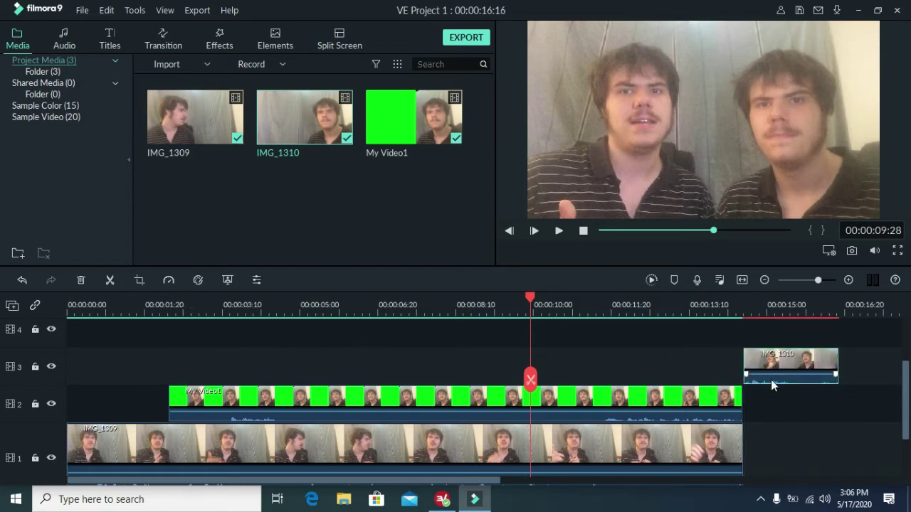
key(space)
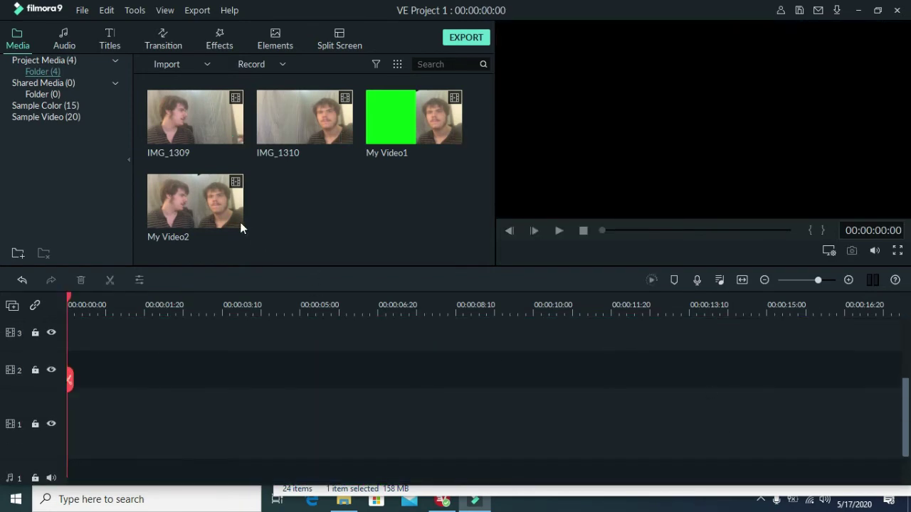
Place My Video2 at the start of video track 1 and split it at 00:00:02:01.
drag(230, 203, 323, 421)
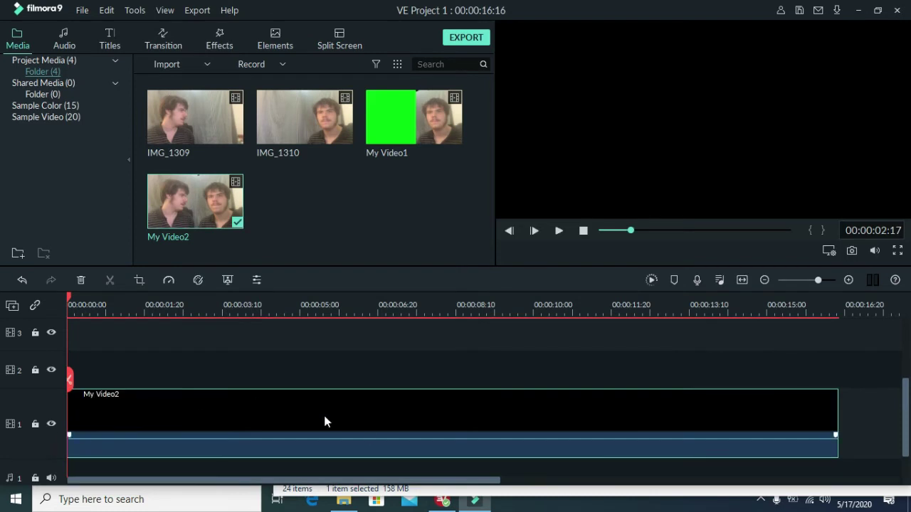
drag(69, 301, 162, 305)
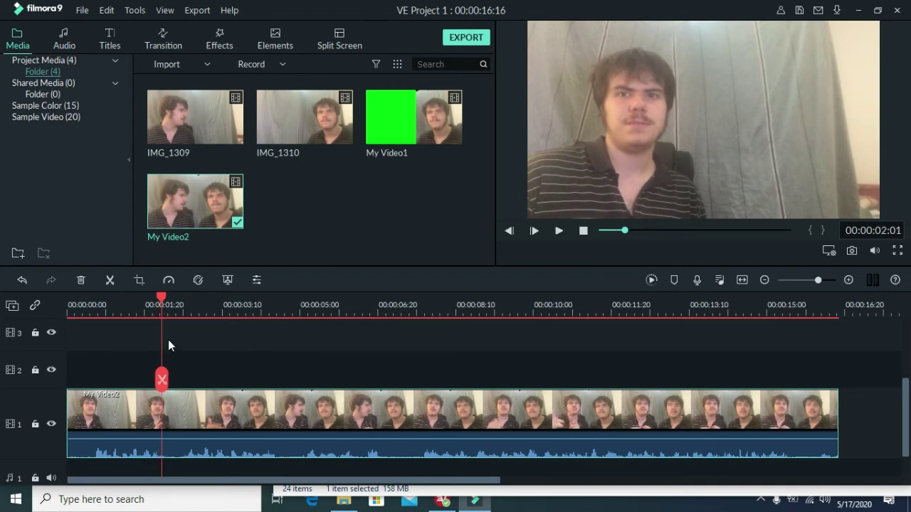
click(161, 379)
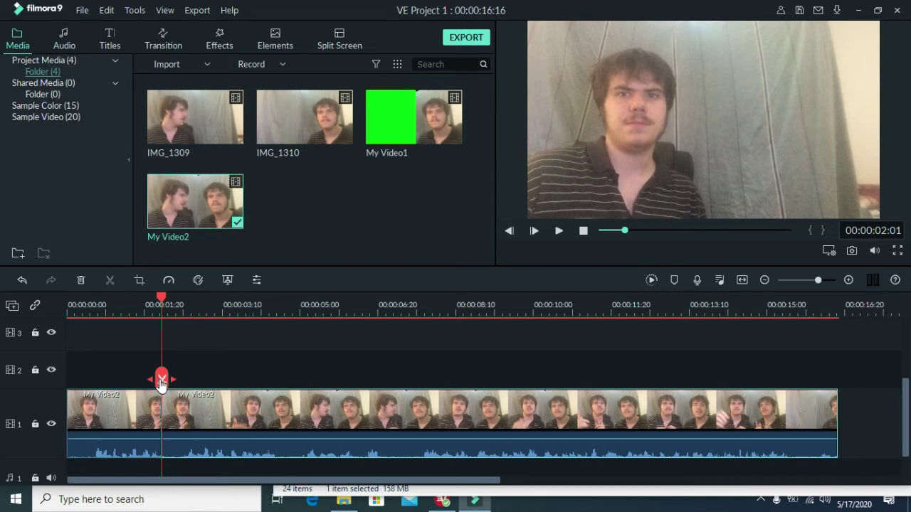
Split the second My Video2 segment on video track 1 at 00:00:09:27.
drag(162, 304, 530, 274)
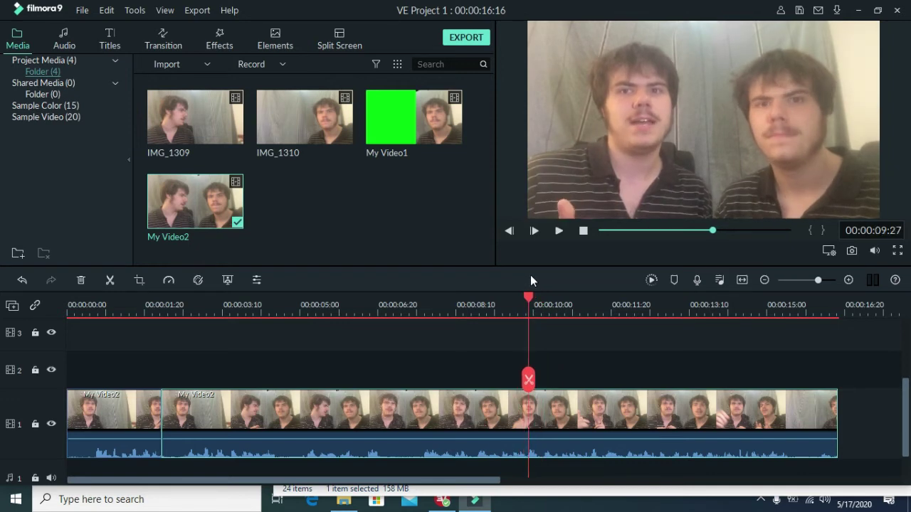
click(527, 379)
Crop the middle My Video2 segment to about 1161 x 653 at the original ratio, keeping the lower-right part of the picture with both faces.
click(322, 417)
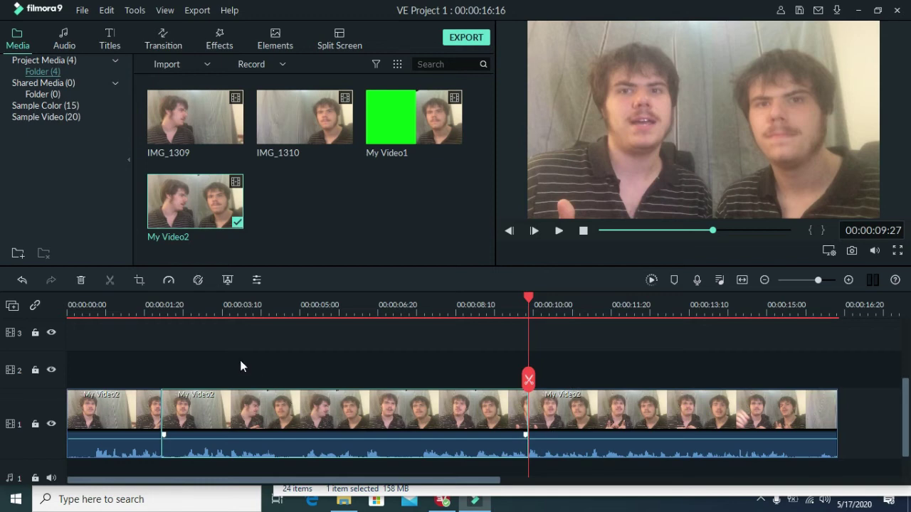
click(140, 280)
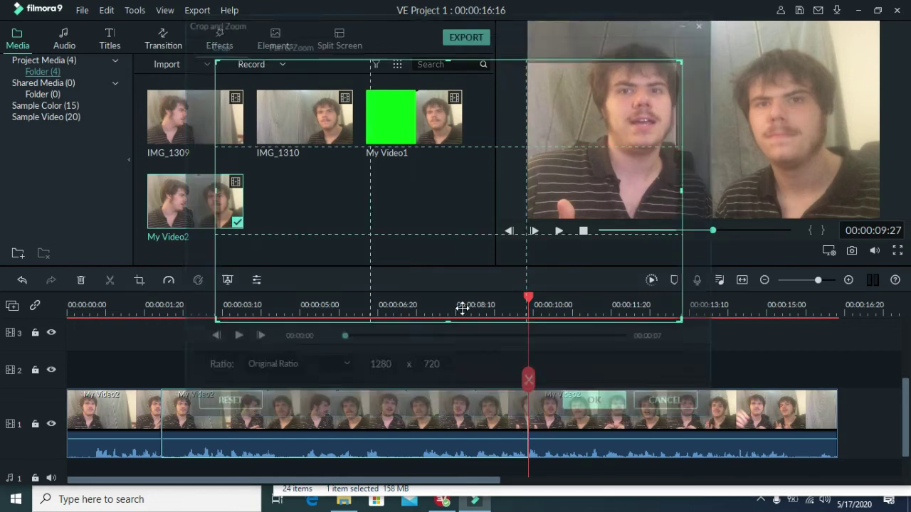
click(283, 44)
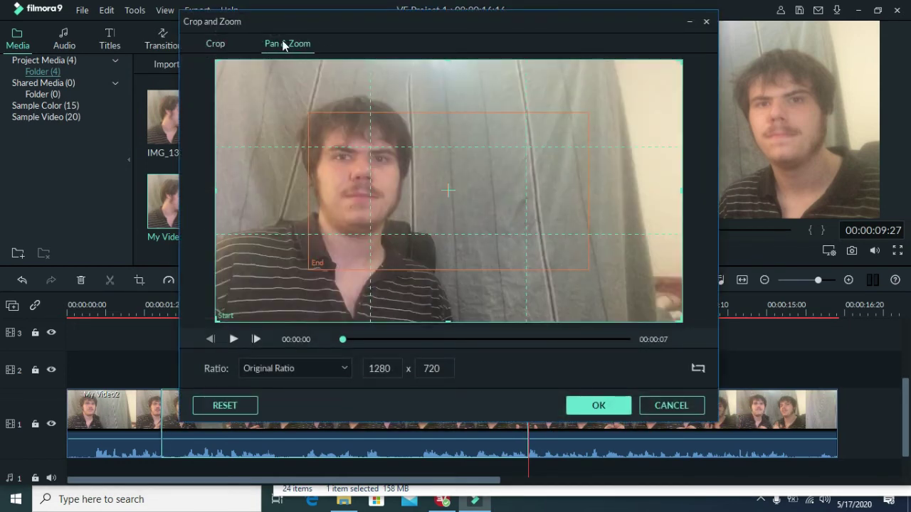
click(229, 44)
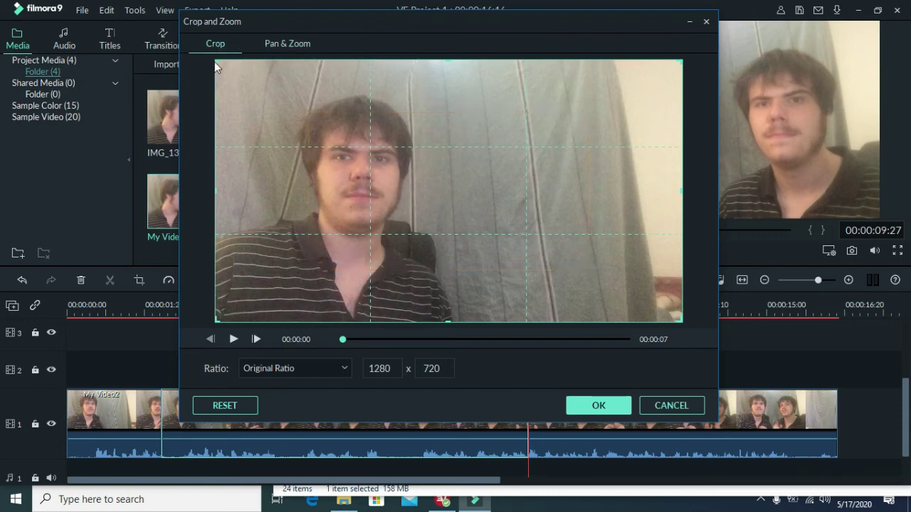
drag(215, 61, 237, 82)
drag(358, 160, 335, 165)
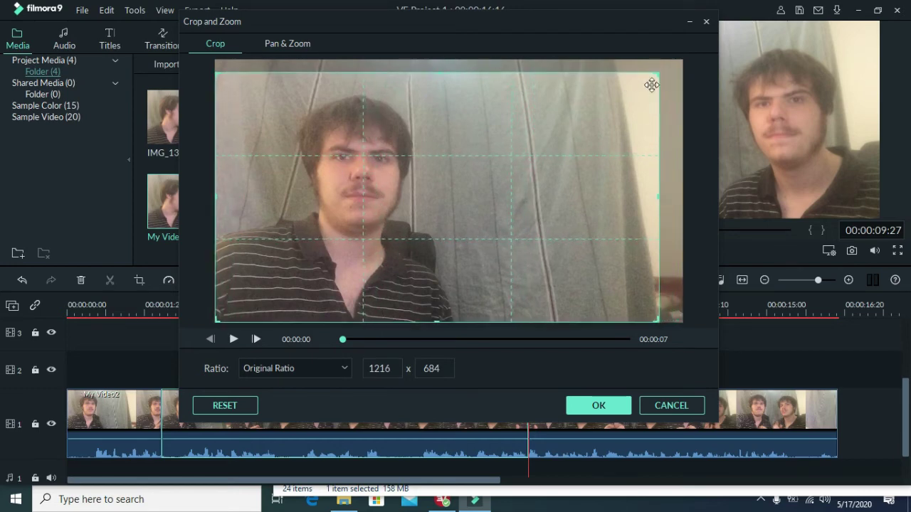
drag(218, 74, 235, 84)
drag(349, 154, 372, 157)
drag(344, 340, 401, 339)
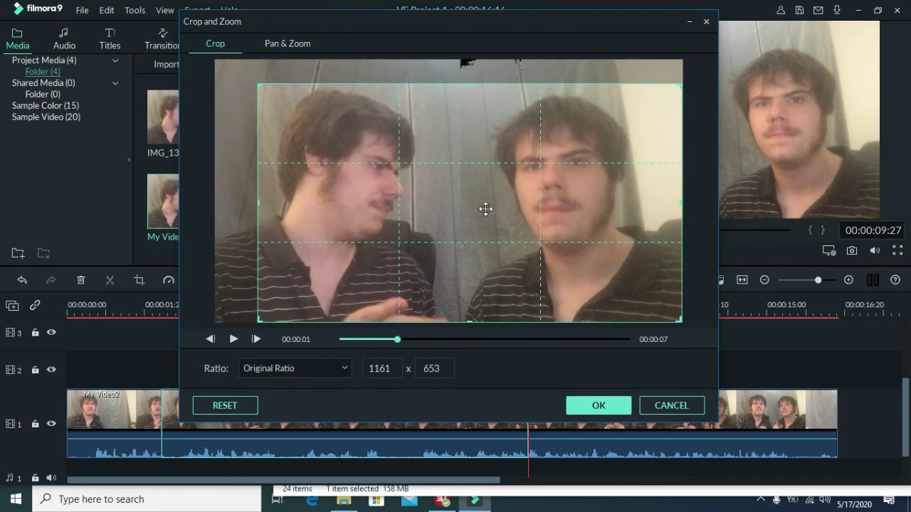
click(598, 405)
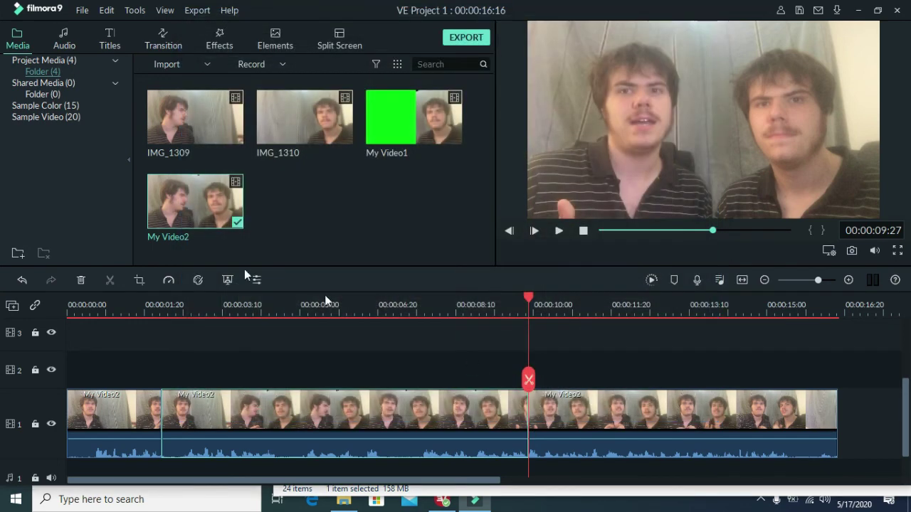
Play the timeline from the start to check the cropped middle segment.
drag(530, 302, 68, 313)
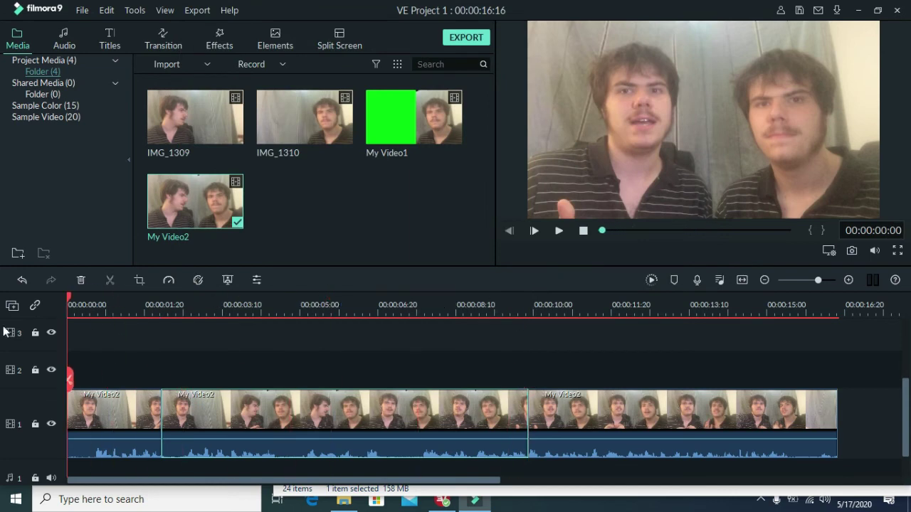
key(space)
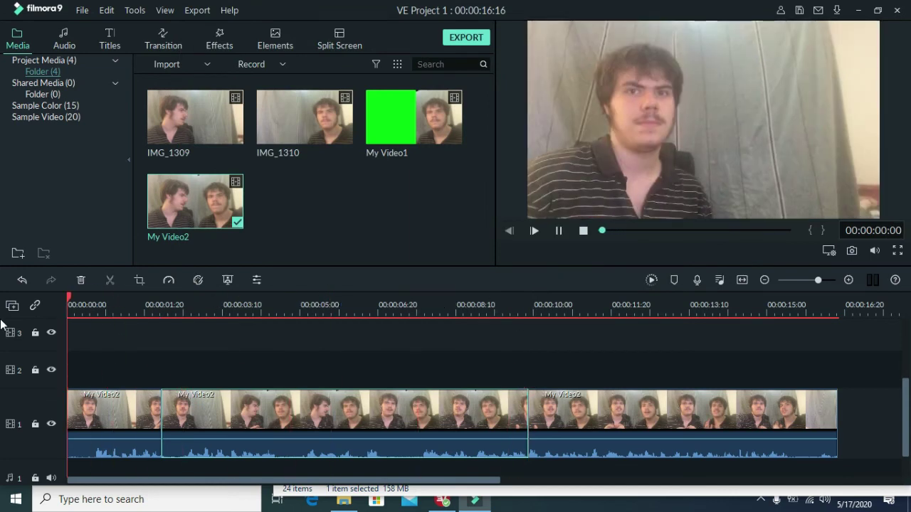